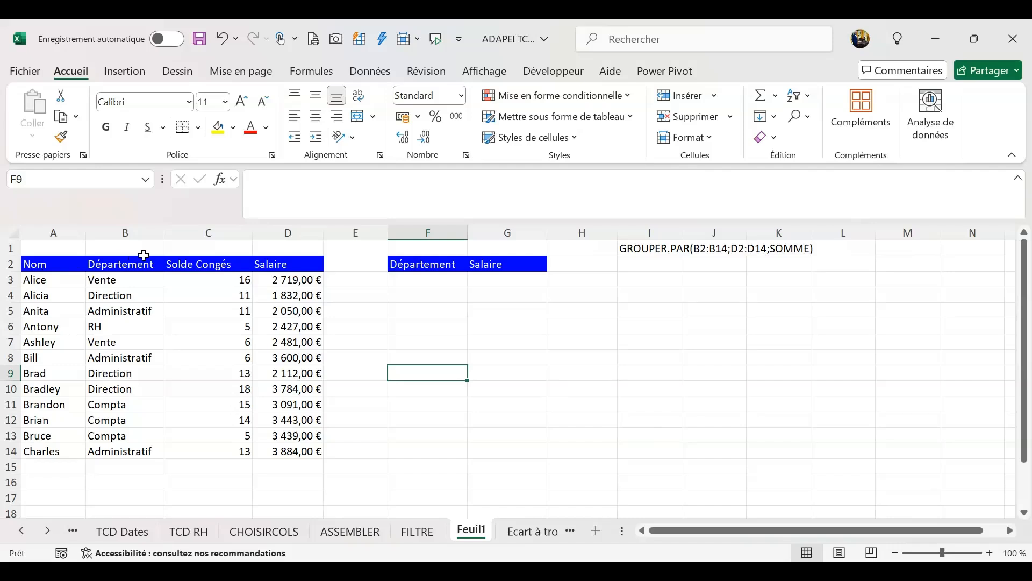
{"action": "left_click", "coordinate": [141, 264]}
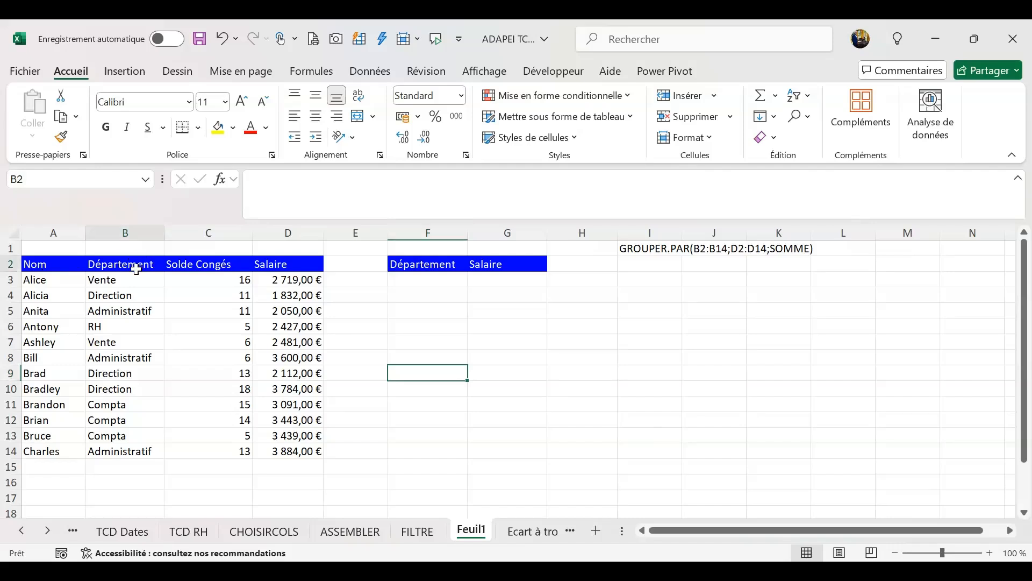
{"action": "left_click", "coordinate": [201, 269]}
{"action": "left_click", "coordinate": [278, 264]}
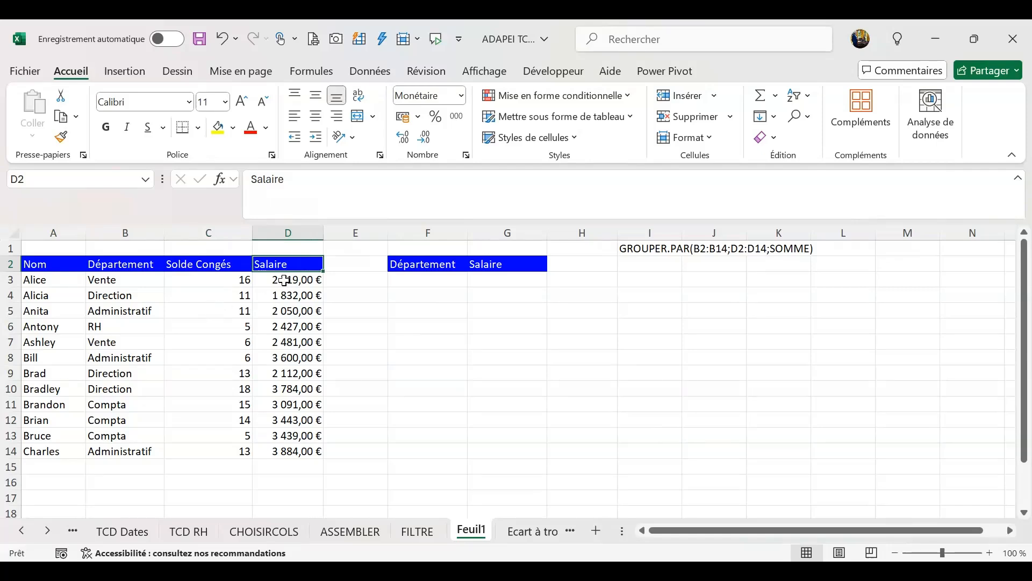
- Enter =SOMME.SI.ENS(D3:D14;B3:B14;"Vente") in F3 to sum the Vente department's salaries
{"action": "left_click", "coordinate": [420, 283]}
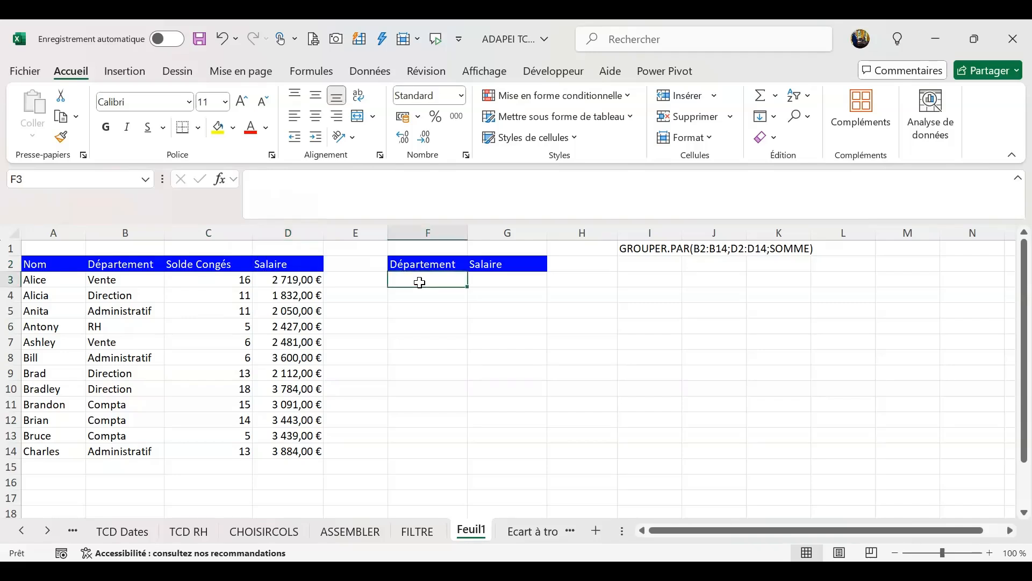
{"action": "type", "text": "=somme"}
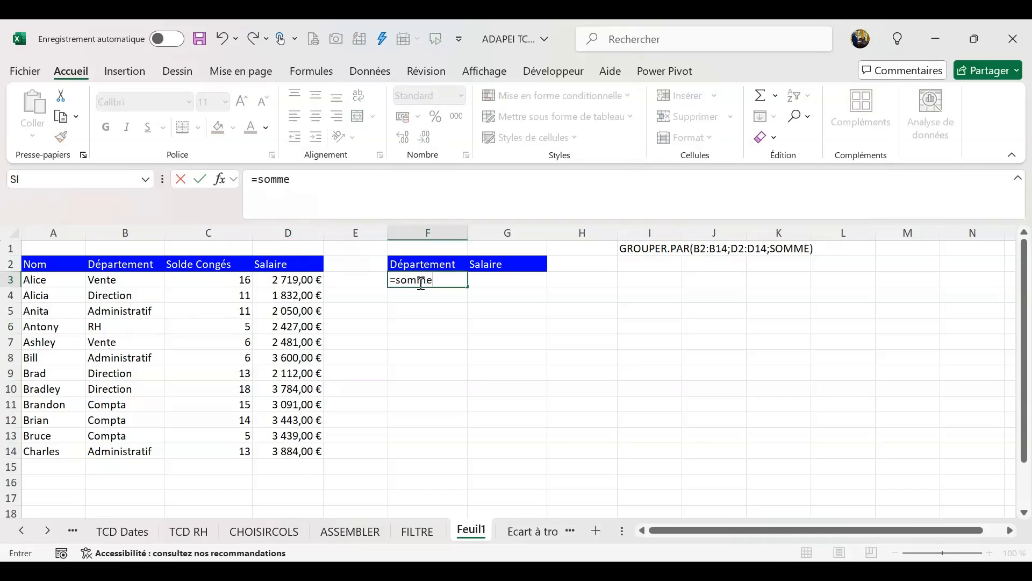
{"action": "type", "text": ".si.ens("}
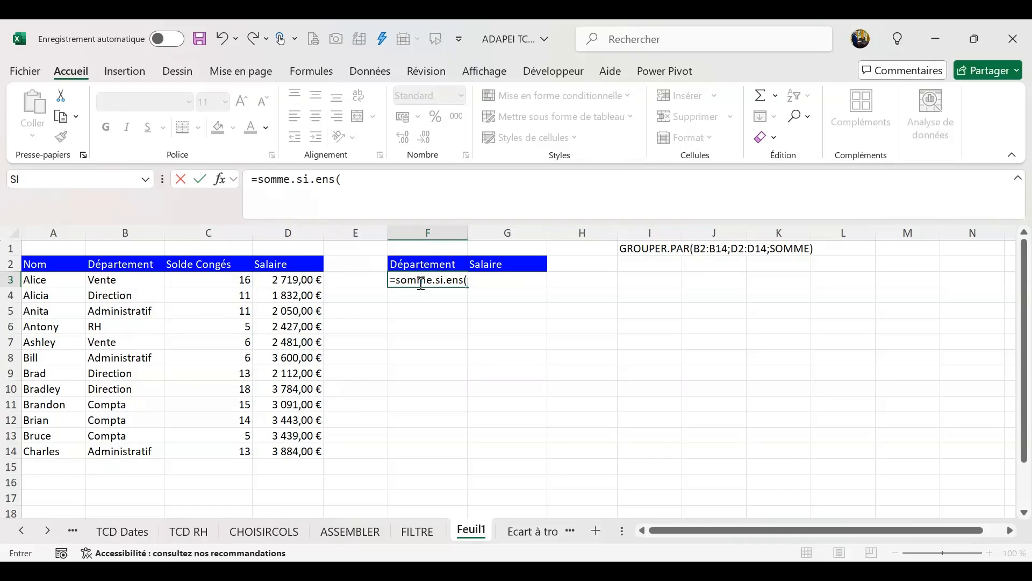
{"action": "left_click_drag", "start_coordinate": [286, 280], "coordinate": [265, 449]}
{"action": "type", "text": ";"}
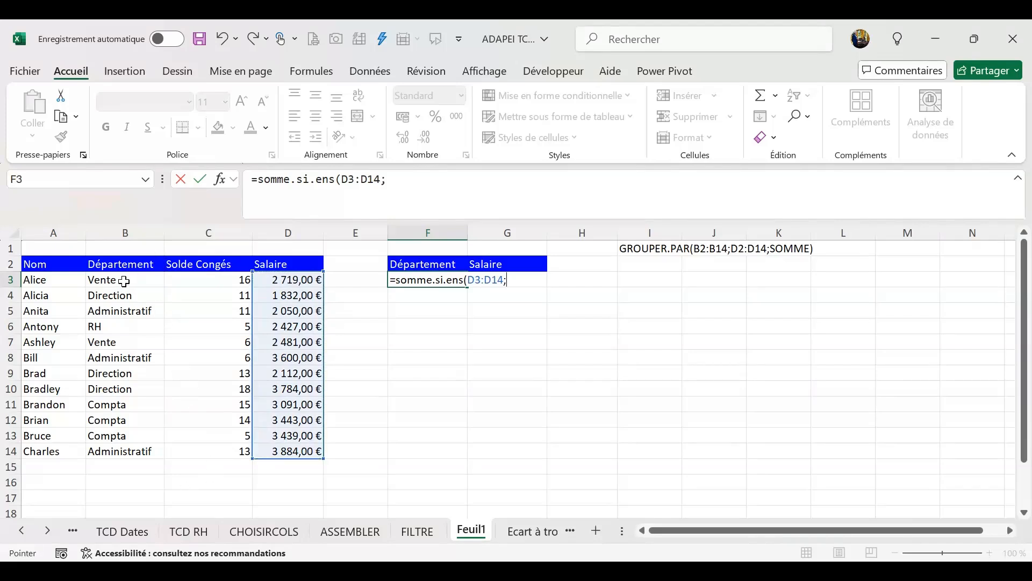
{"action": "left_click_drag", "start_coordinate": [123, 280], "coordinate": [107, 451]}
{"action": "type", "text": ";"}
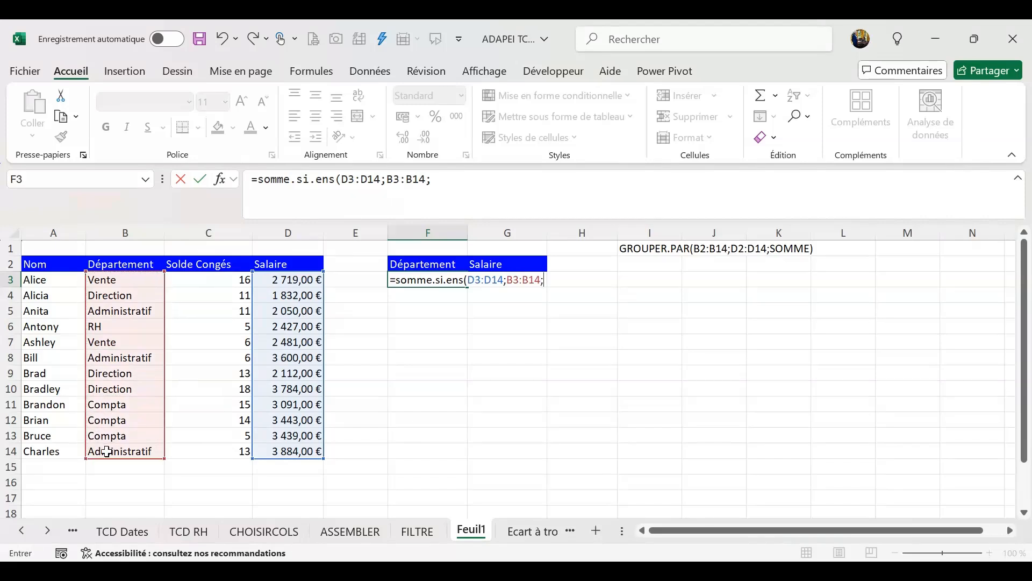
{"action": "type", "text": "\""}
{"action": "type", "text": "Vente\")"}
{"action": "key", "text": "Return"}
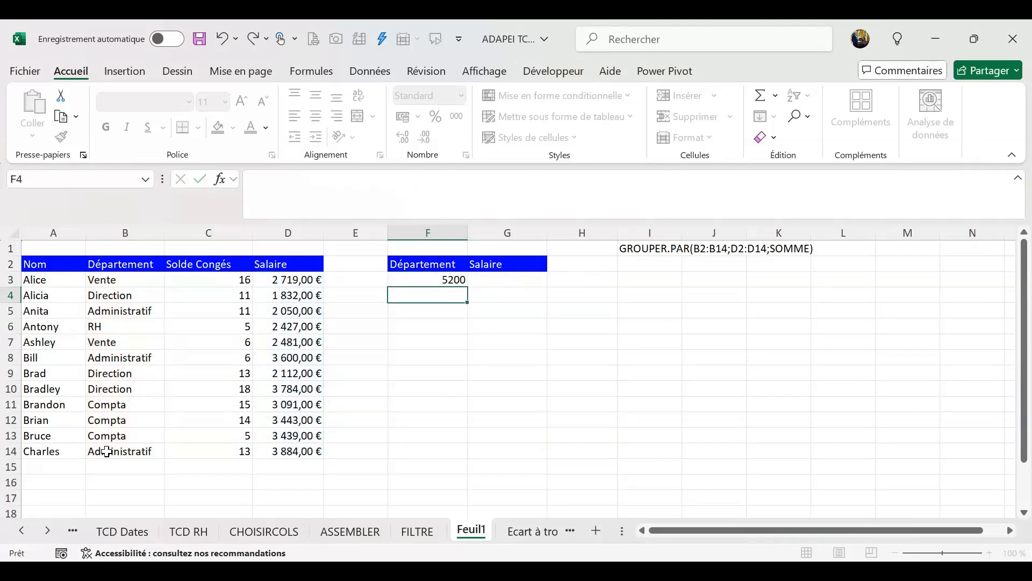
- Replace the formula in F3 with =UNIQUE(B3:B14) to list each department once
{"action": "left_click", "coordinate": [436, 280]}
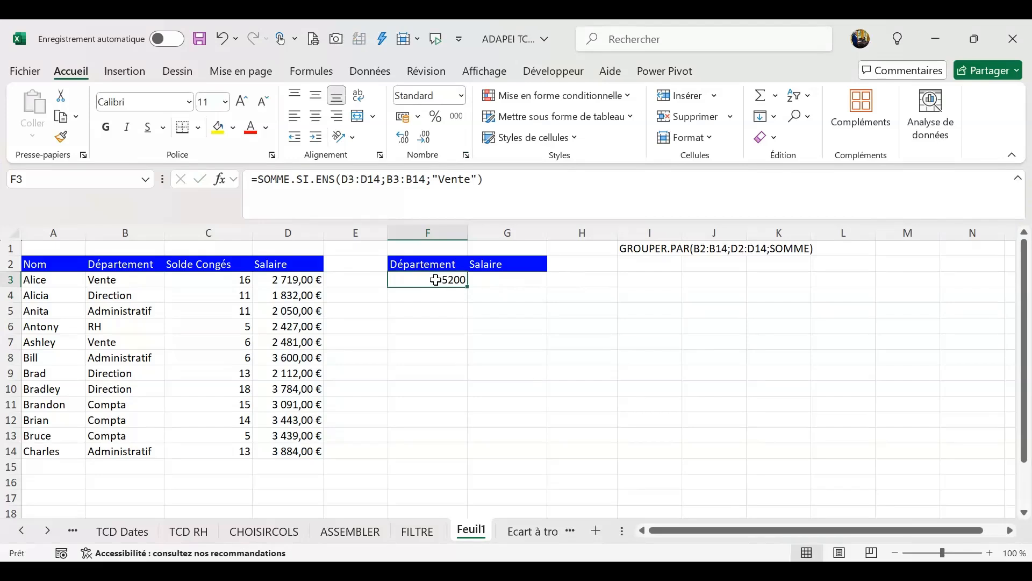
{"action": "key", "text": "Delete"}
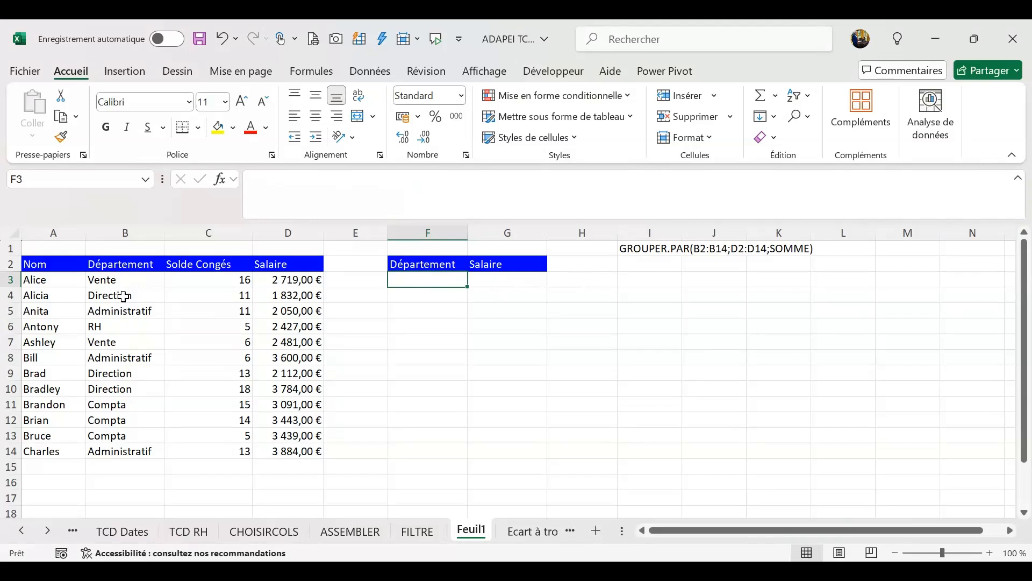
{"action": "type", "text": "=unique("}
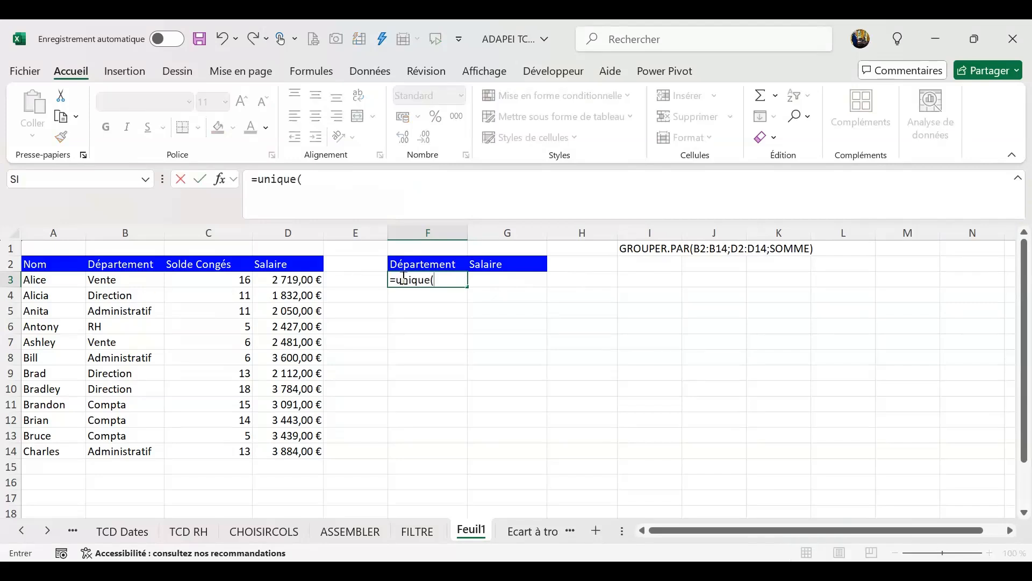
{"action": "left_click_drag", "start_coordinate": [121, 279], "coordinate": [102, 463]}
{"action": "key", "text": "Return"}
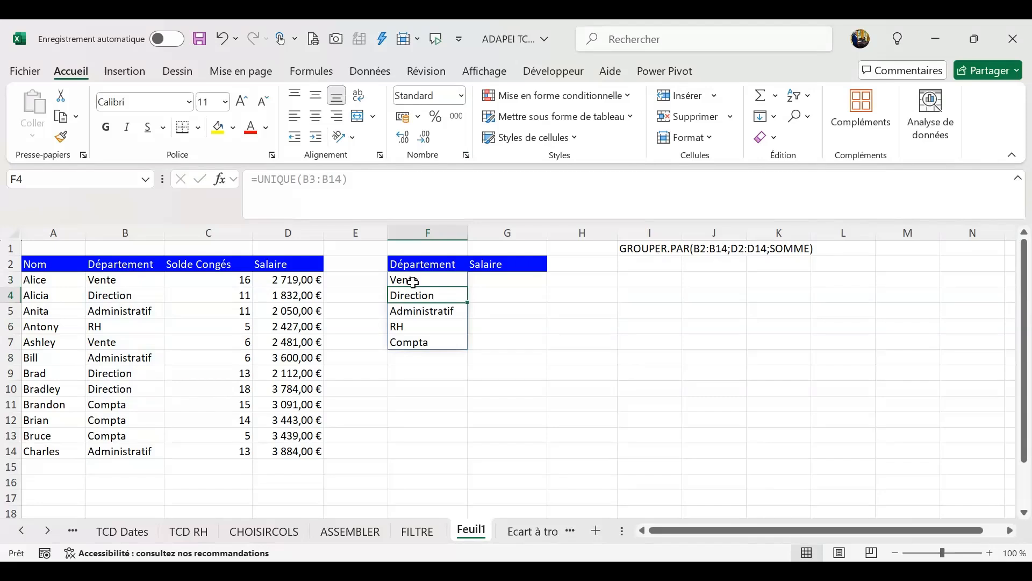
- Clear the unique department list from F3:F7
{"action": "left_click", "coordinate": [503, 281]}
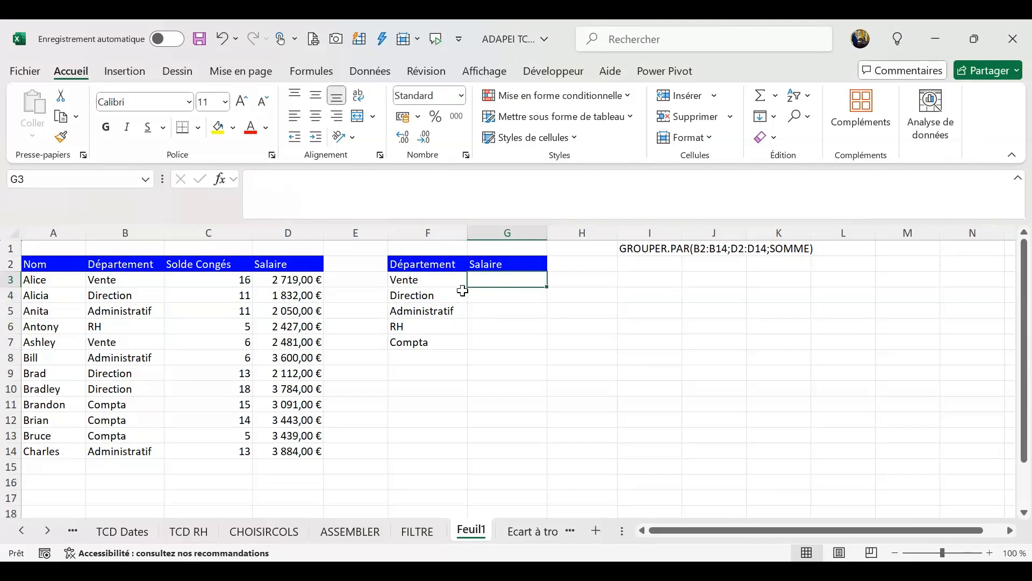
{"action": "left_click_drag", "start_coordinate": [428, 281], "coordinate": [428, 342]}
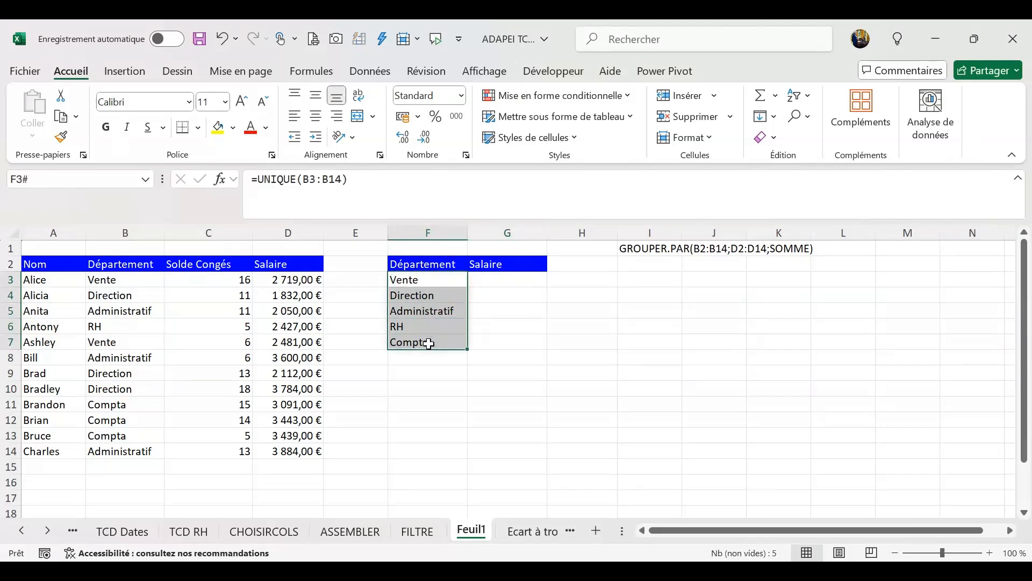
{"action": "key", "text": "Delete"}
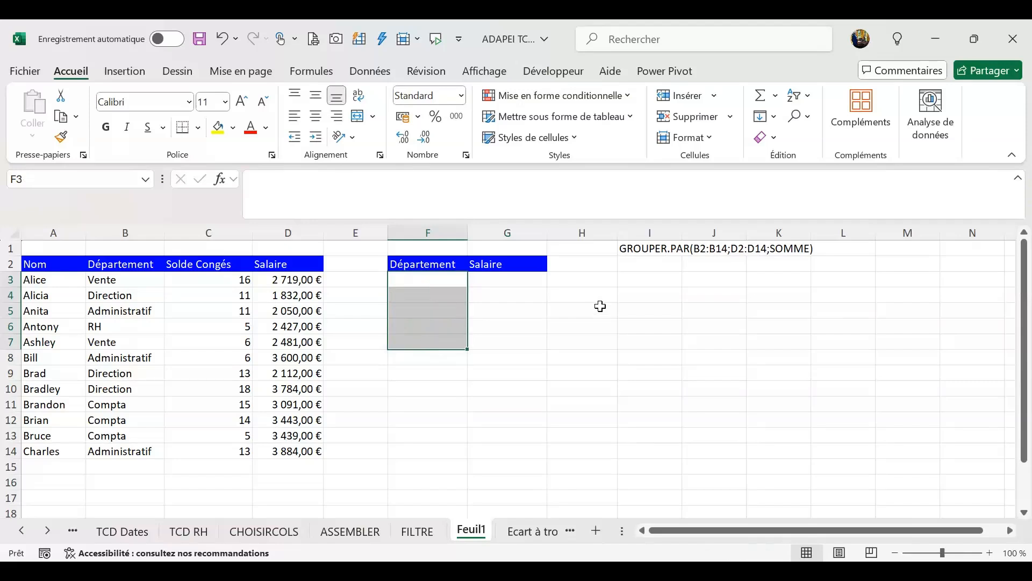
{"action": "left_click", "coordinate": [521, 306]}
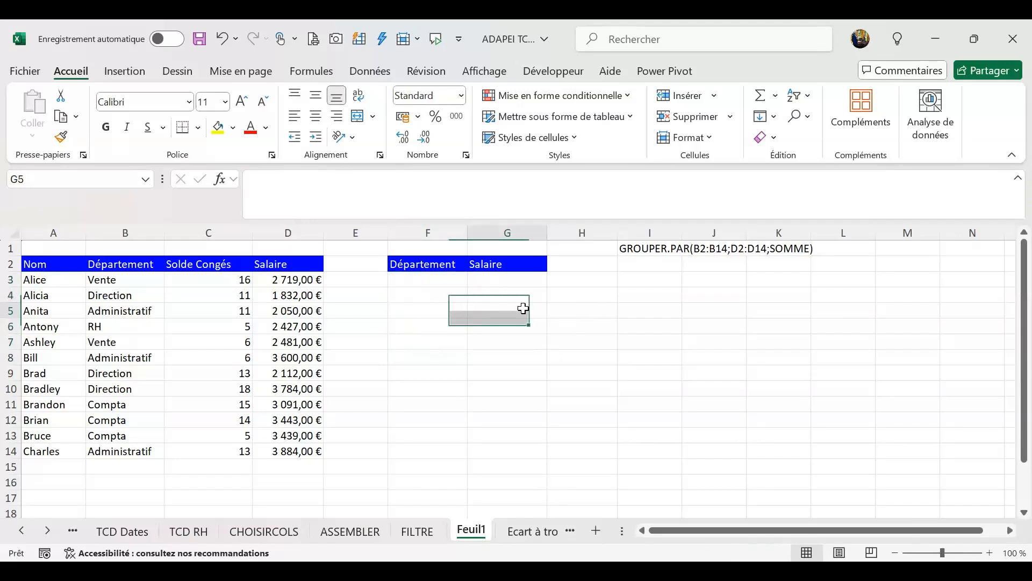
{"action": "left_click", "coordinate": [433, 281]}
{"action": "left_click_drag", "start_coordinate": [433, 281], "coordinate": [426, 348]}
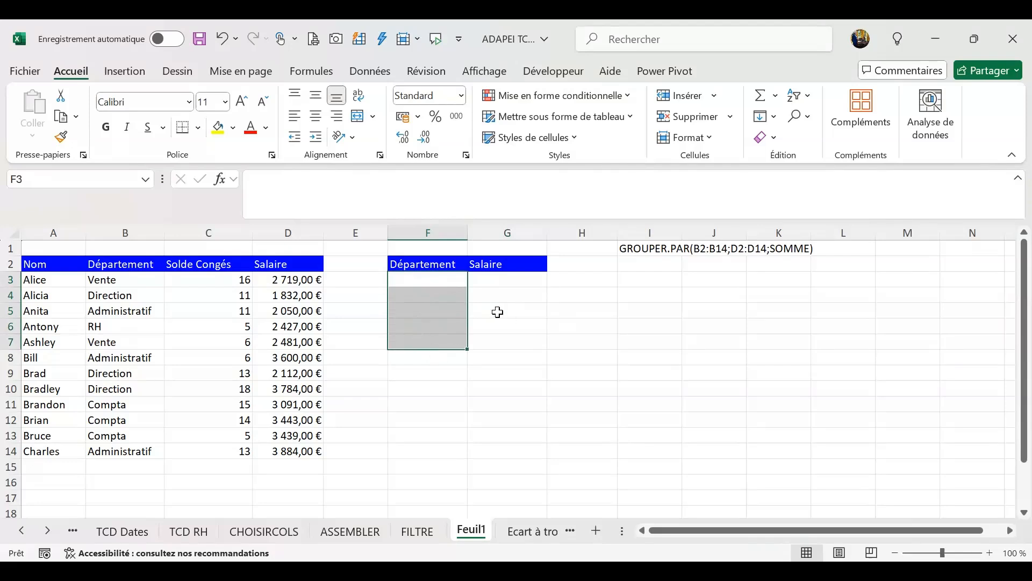
- Enter =GROUPER.PAR(B3:B14;D3:D14;SOMME) in F3 to total the salaries by department
{"action": "left_click", "coordinate": [416, 280]}
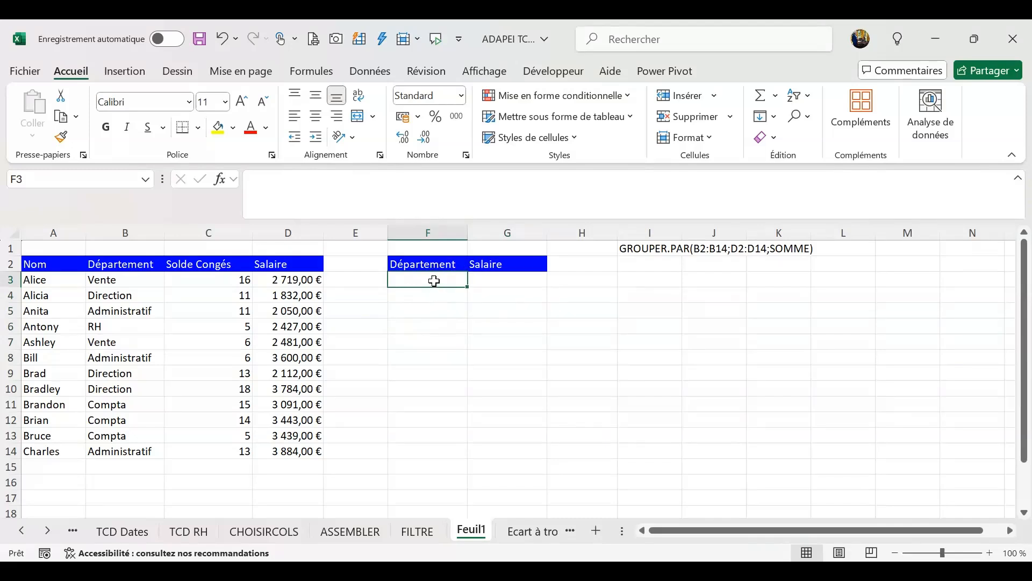
{"action": "type", "text": "=grouper"}
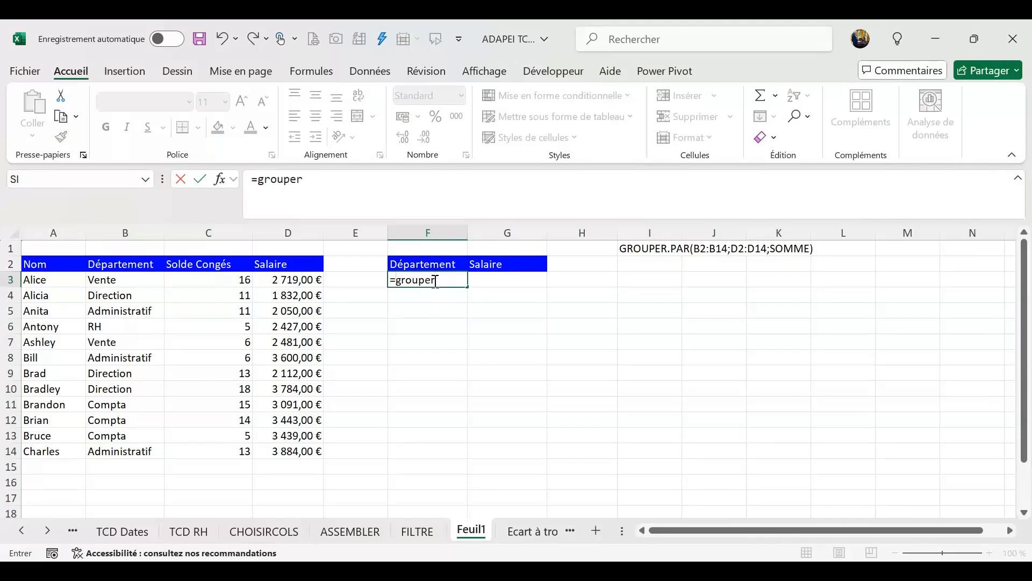
{"action": "type", "text": ".par("}
{"action": "left_click_drag", "start_coordinate": [115, 280], "coordinate": [116, 452]}
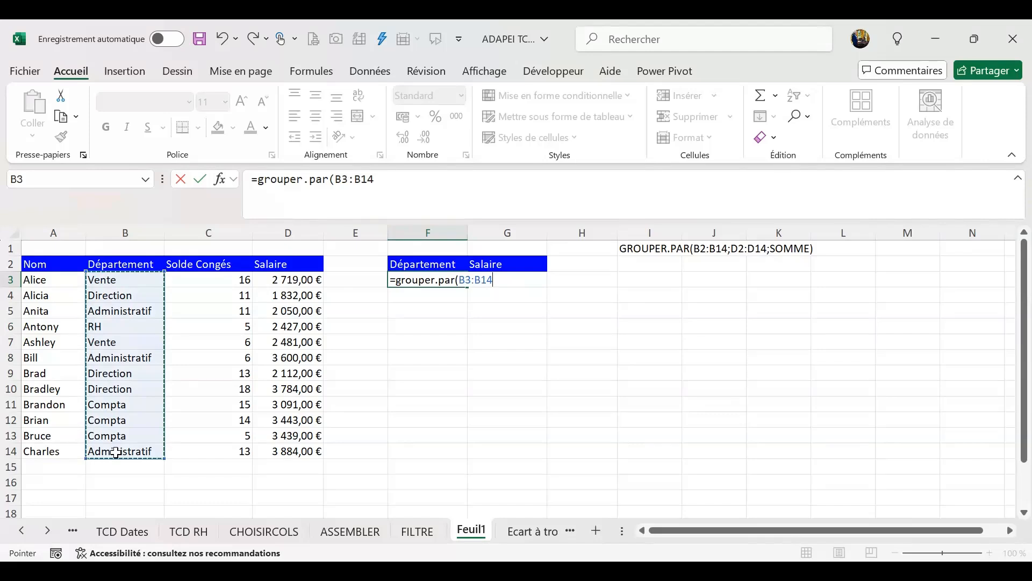
{"action": "type", "text": ";"}
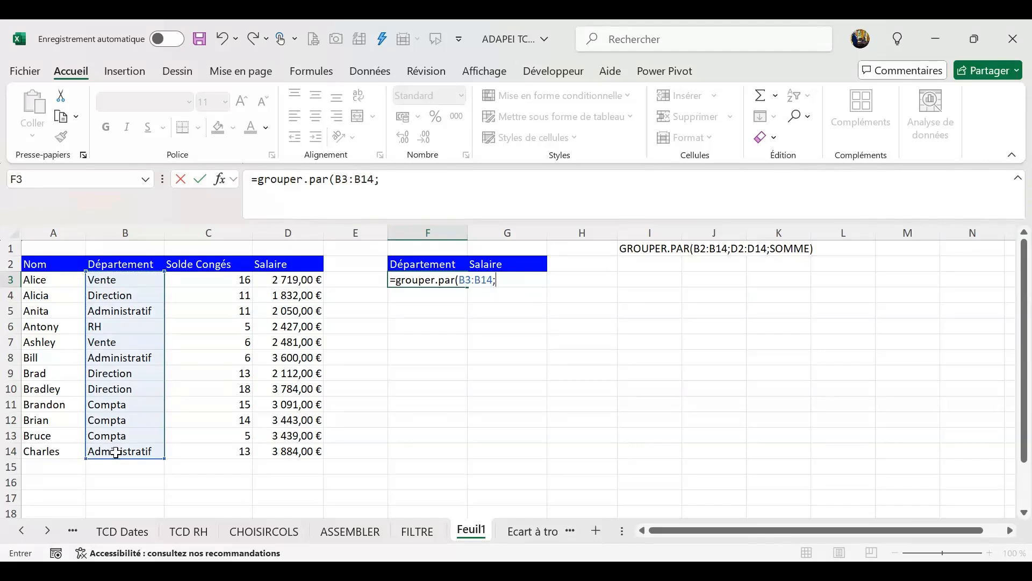
{"action": "left_click", "coordinate": [290, 280]}
{"action": "left_click_drag", "start_coordinate": [291, 281], "coordinate": [289, 448]}
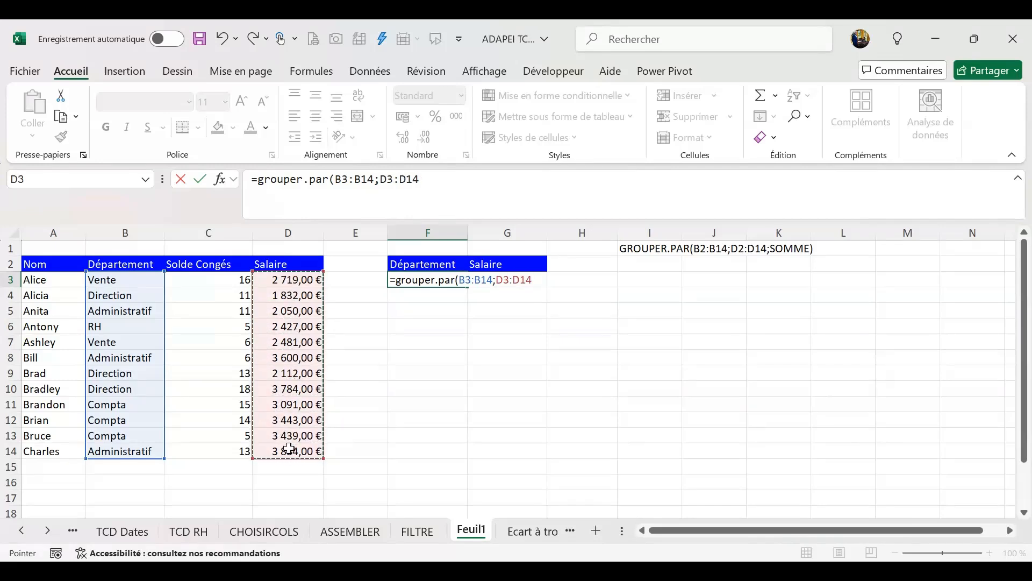
{"action": "type", "text": ";"}
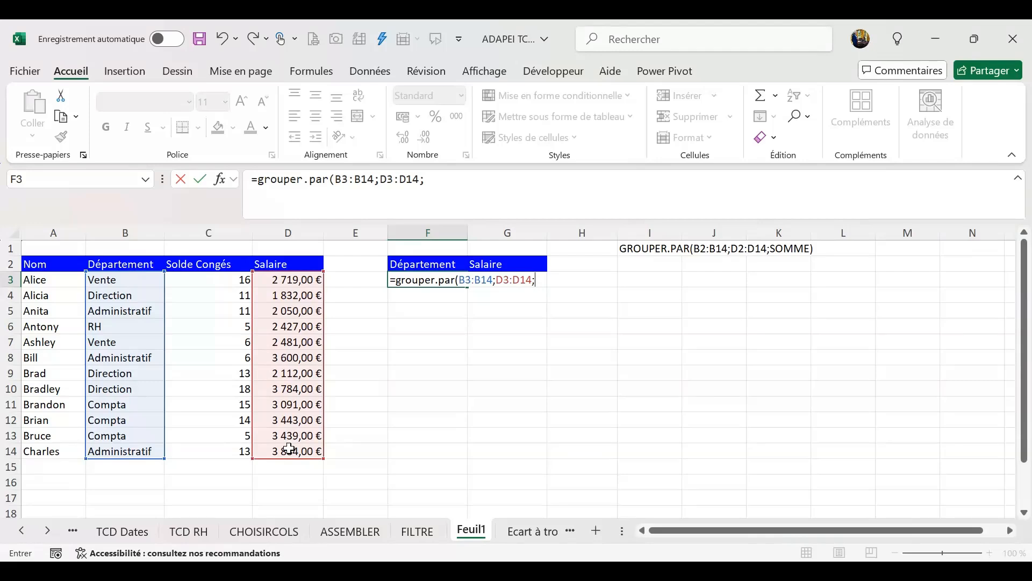
{"action": "type", "text": "SOMME)"}
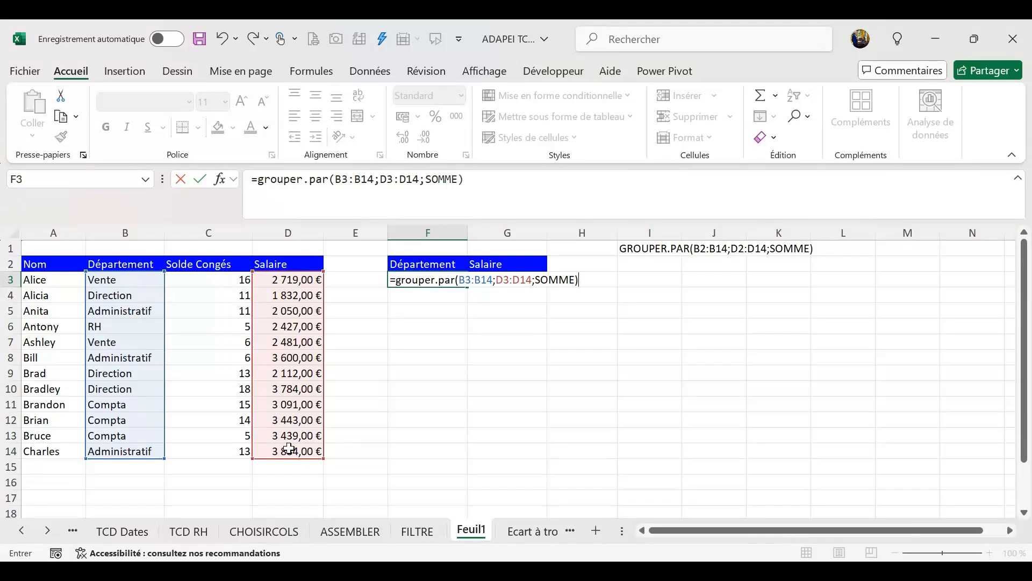
{"action": "key", "text": "Return"}
- Apply the euro accounting number format to the grouped salaries in G3:G8
{"action": "left_click", "coordinate": [295, 450]}
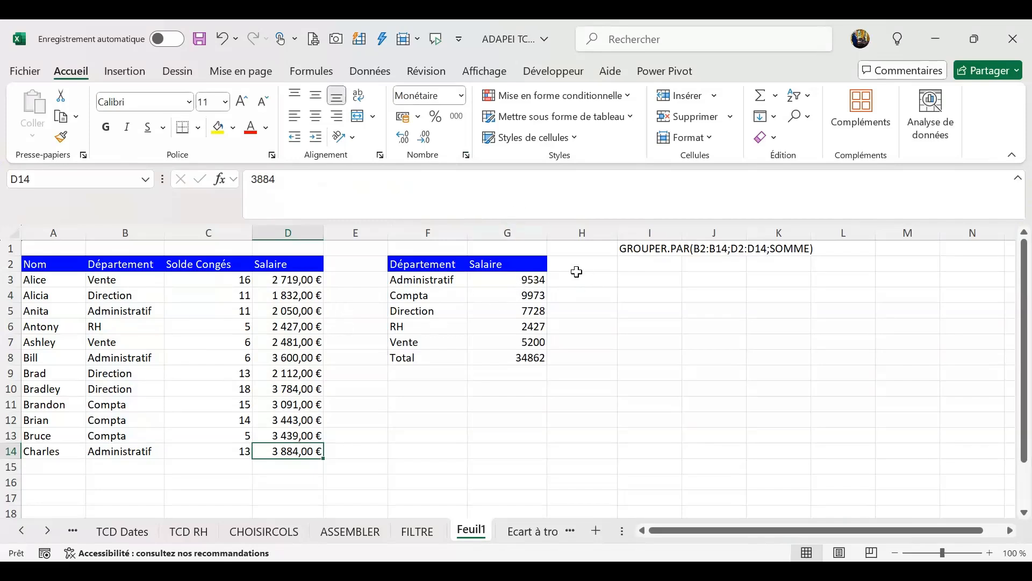
{"action": "left_click_drag", "start_coordinate": [524, 279], "coordinate": [517, 357]}
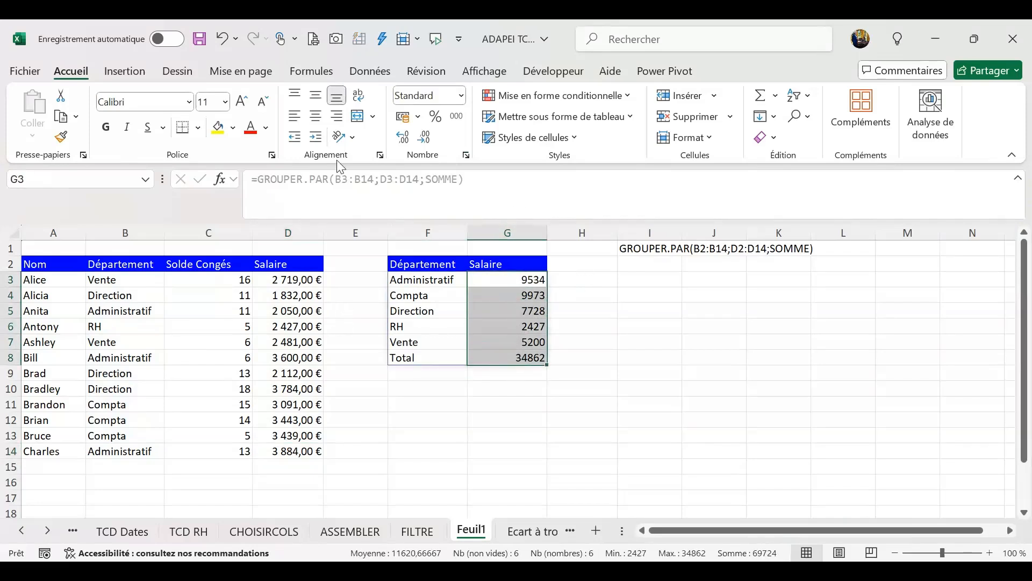
{"action": "left_click", "coordinate": [405, 117]}
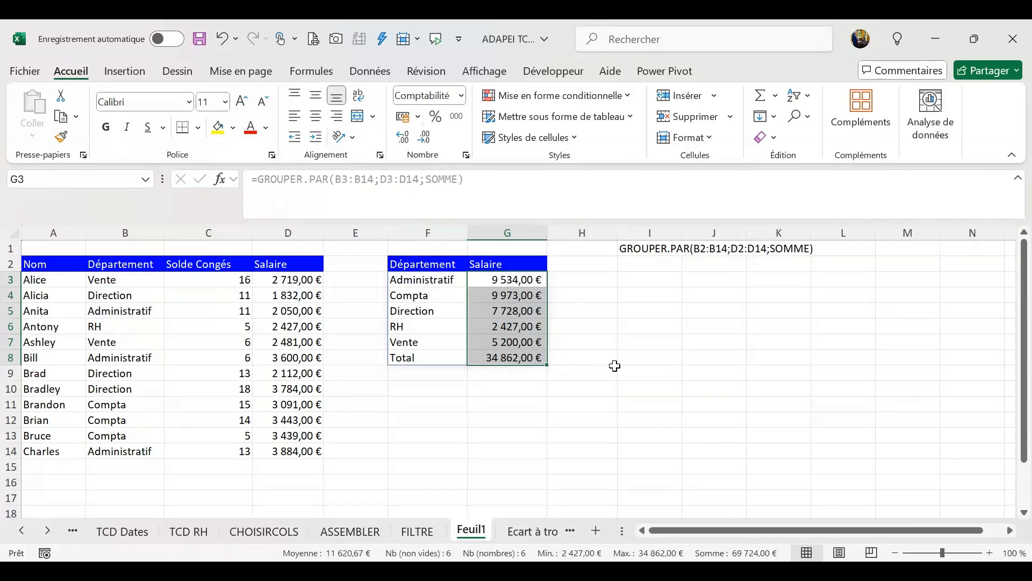
- Give the Total label in F8 a yellow fill and bold text
{"action": "left_click", "coordinate": [424, 357]}
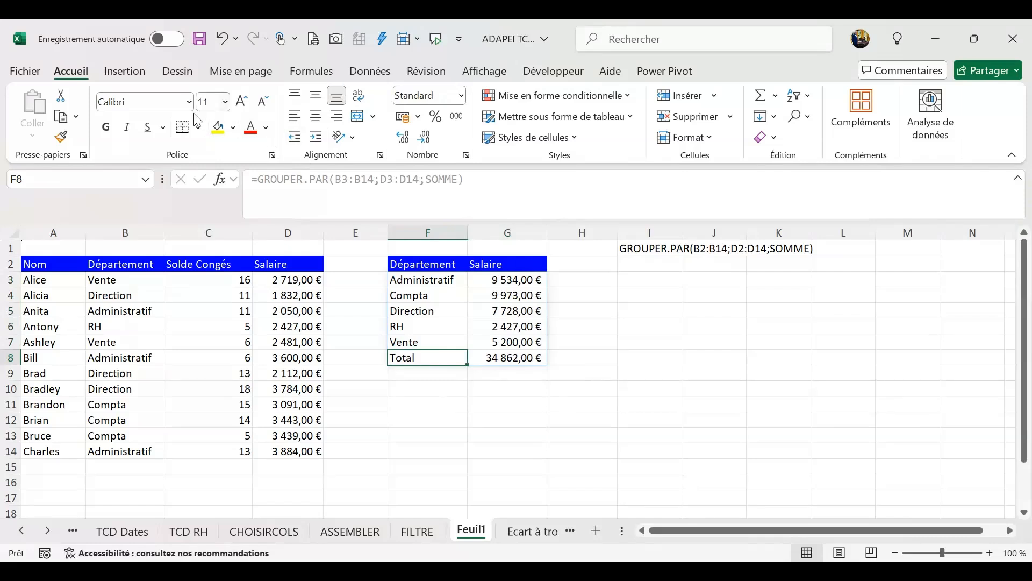
{"action": "left_click", "coordinate": [217, 127]}
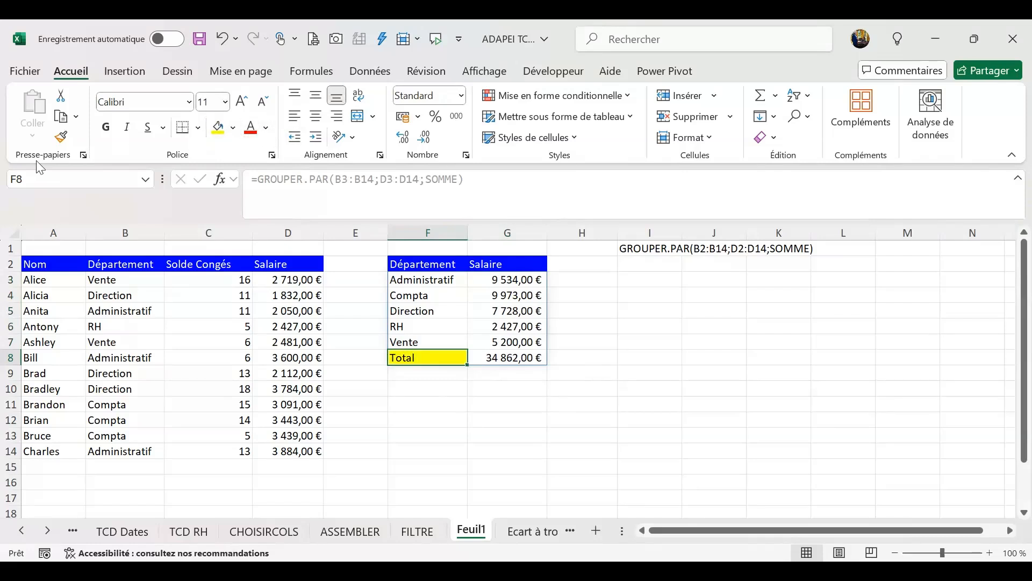
{"action": "left_click", "coordinate": [106, 127]}
{"action": "left_click", "coordinate": [647, 293]}
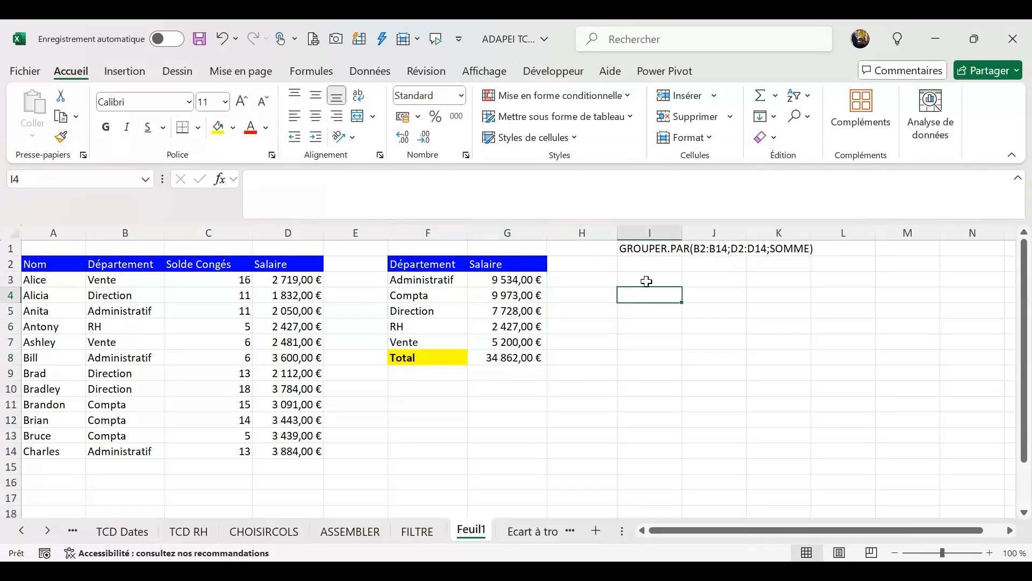
- Make the GROUPER.PAR syntax text in I1 bold and enlarge its font to size 16
{"action": "left_click", "coordinate": [639, 248]}
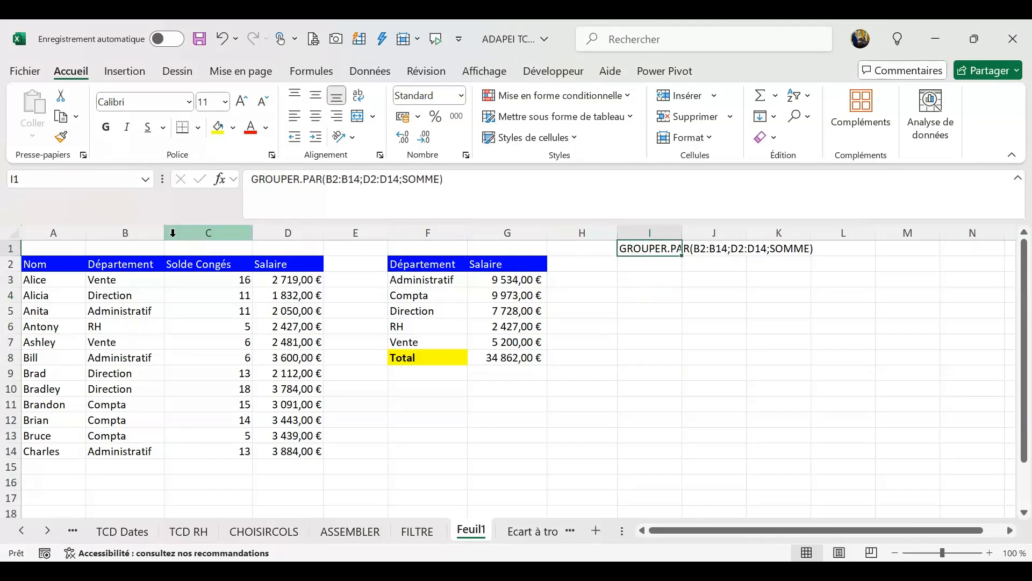
{"action": "left_click", "coordinate": [105, 127]}
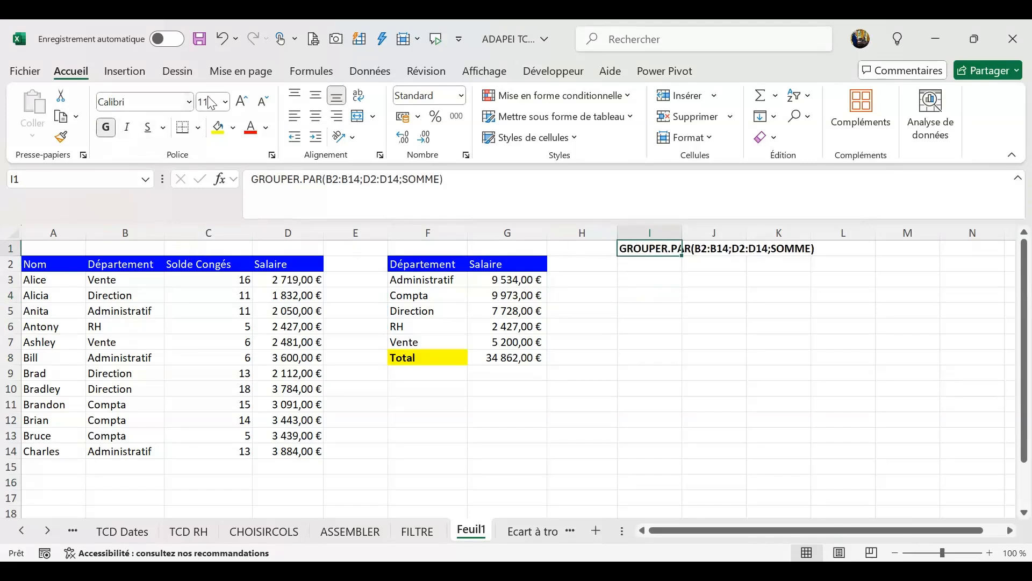
{"action": "left_click", "coordinate": [241, 101]}
{"action": "left_click", "coordinate": [241, 101]}
{"action": "left_click", "coordinate": [240, 101]}
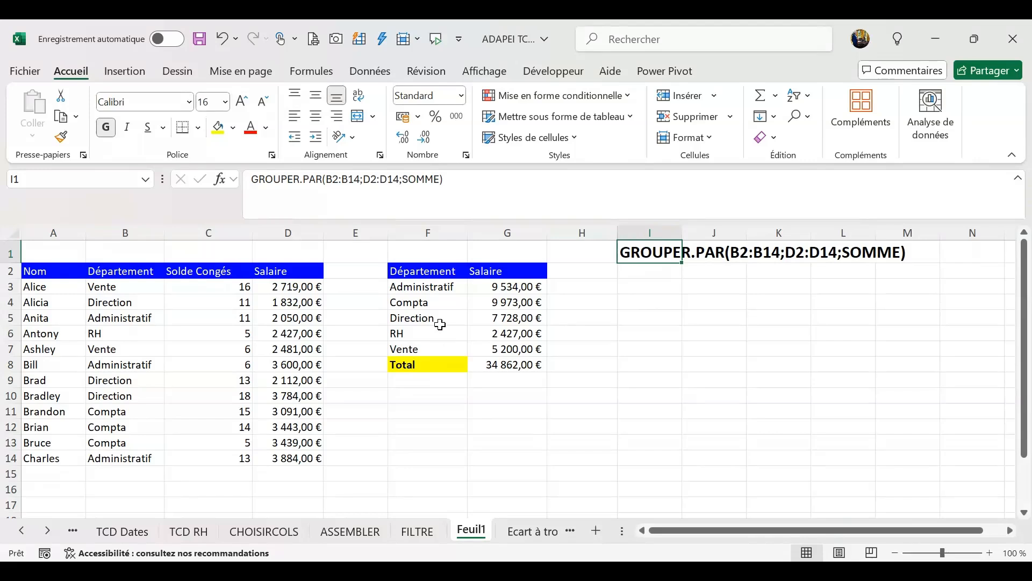
- Change the aggregation function in F3's GROUPER.PAR formula to MOYENNE
{"action": "left_click", "coordinate": [441, 291]}
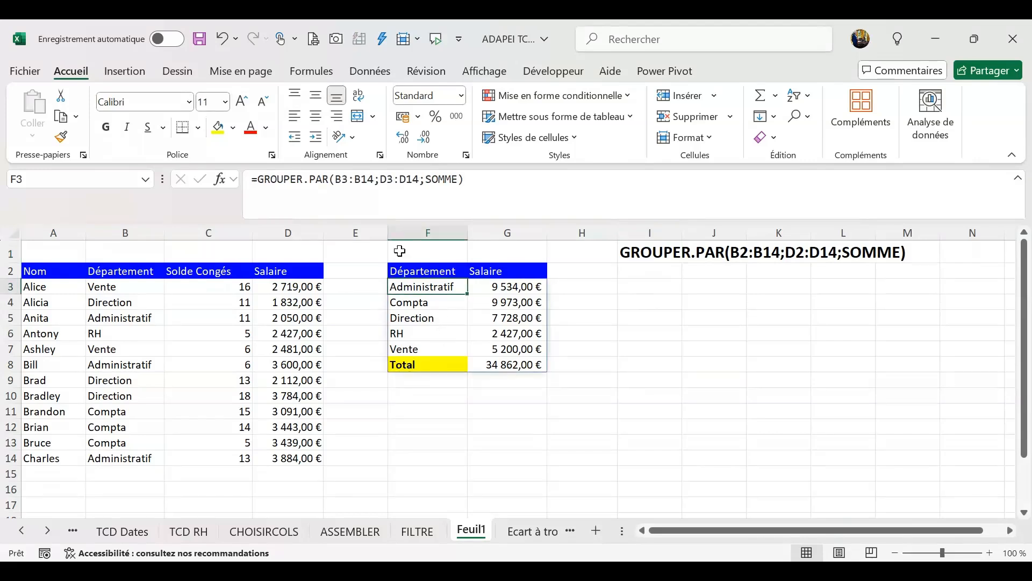
{"action": "left_click", "coordinate": [383, 178]}
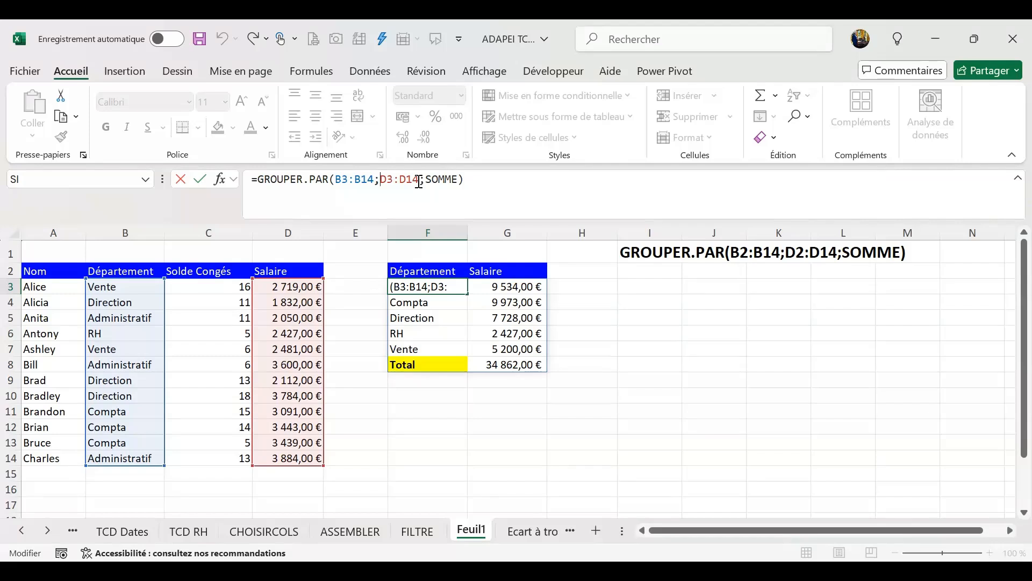
{"action": "left_click", "coordinate": [439, 178]}
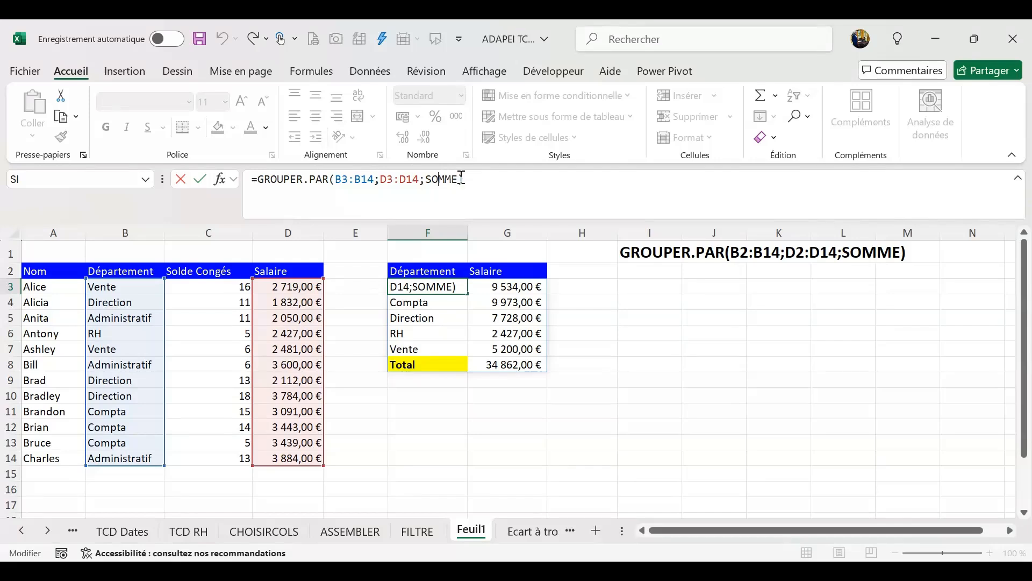
{"action": "left_click_drag", "start_coordinate": [456, 180], "coordinate": [424, 186]}
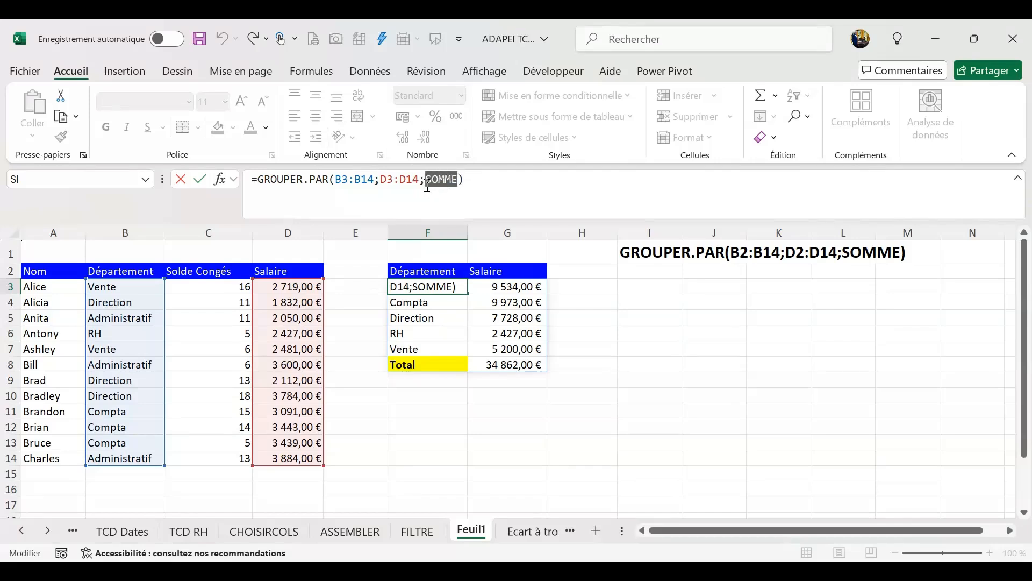
{"action": "type", "text": "mou"}
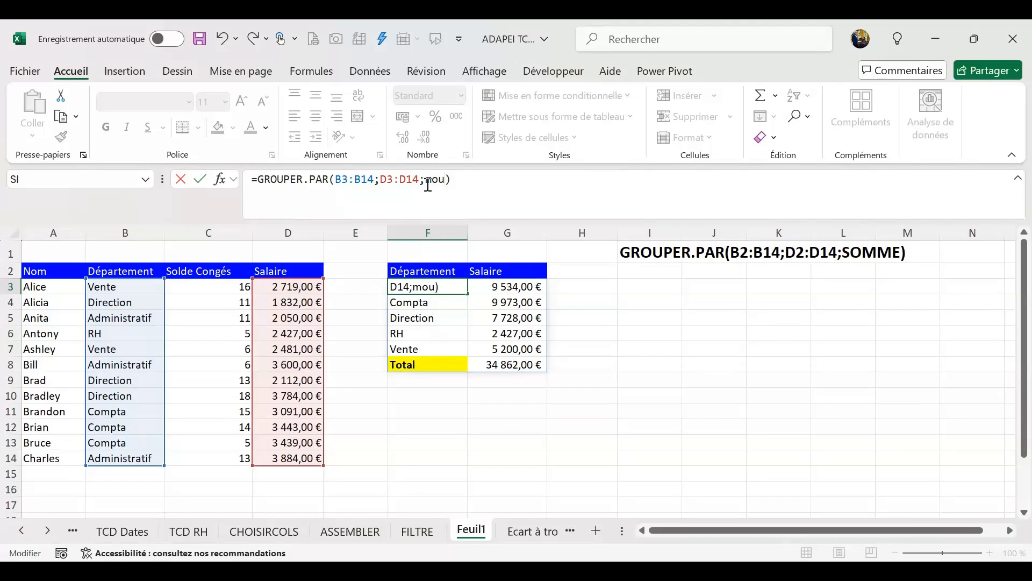
{"action": "key", "text": "BackSpace"}
{"action": "type", "text": "y"}
{"action": "key", "text": "Tab"}
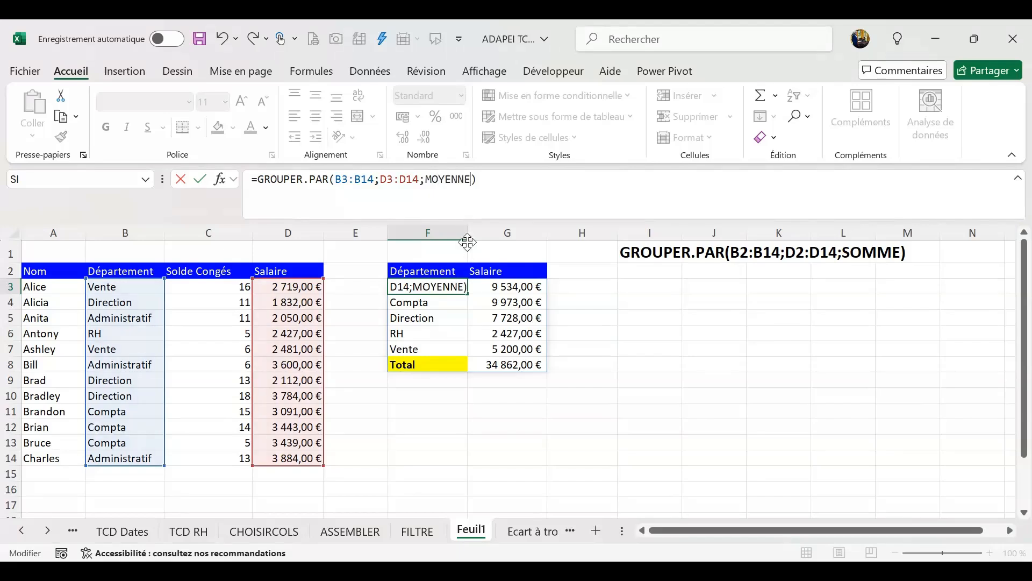
{"action": "left_click", "coordinate": [198, 180]}
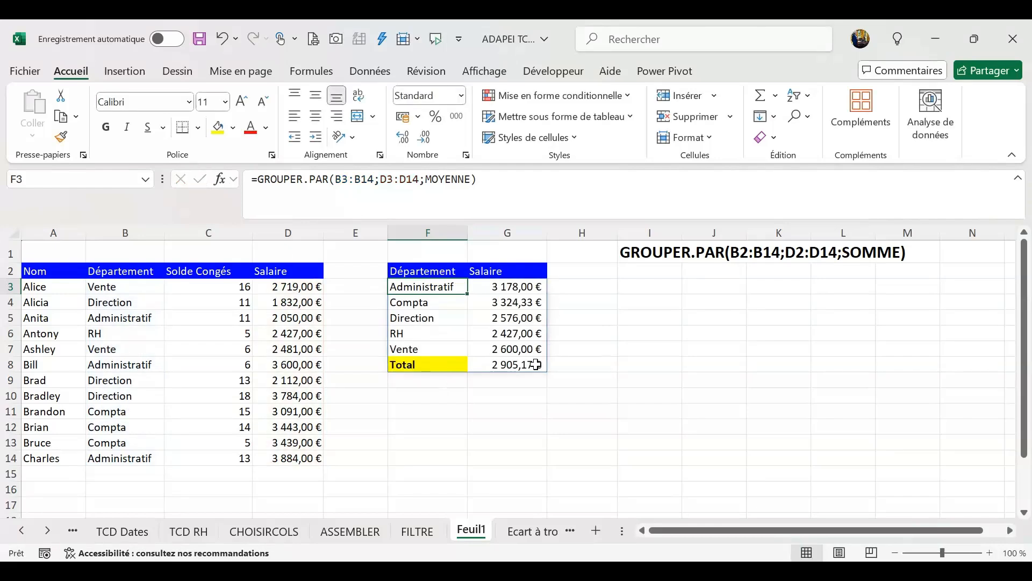